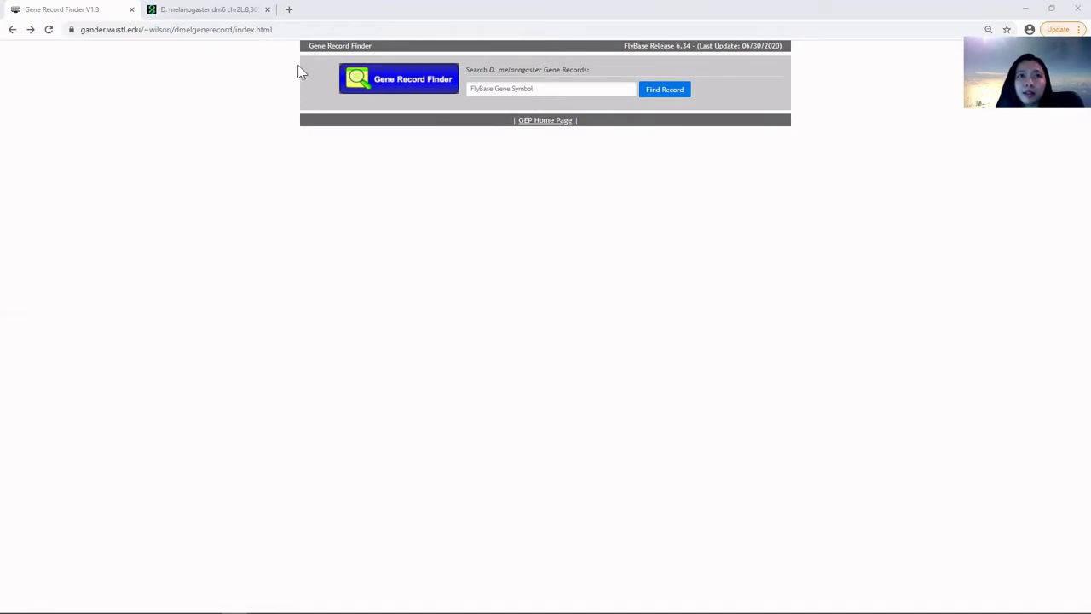
# Open the Gene Record Finder through the GEP links of the UCSC Genome Browser page, and return to the original Gene Record Finder page.
pyautogui.moveTo(278, 29); pyautogui.dragTo(275, 29)
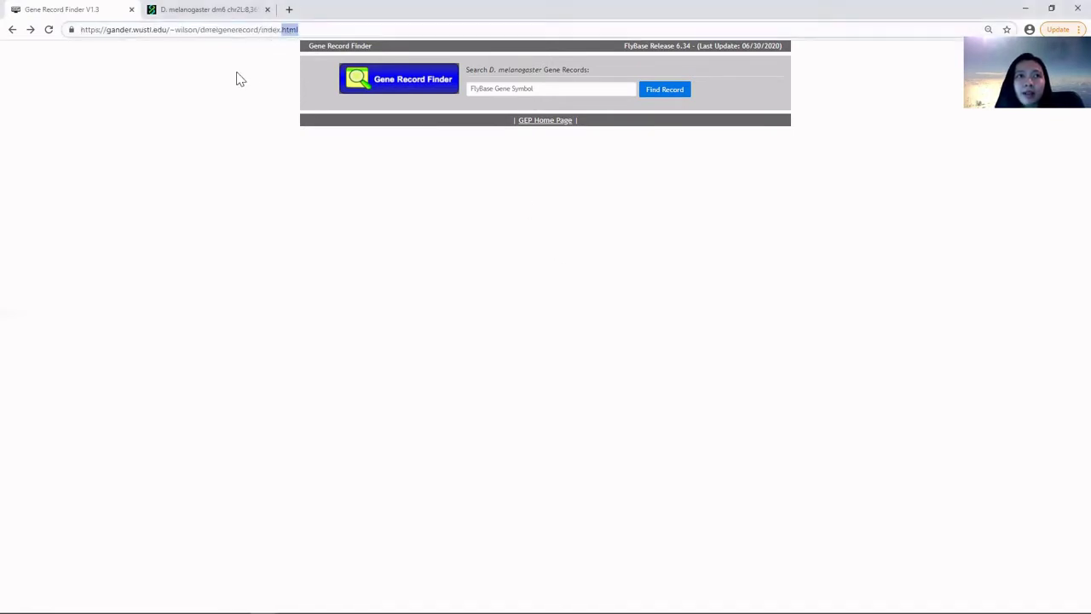
pyautogui.click(260, 75)
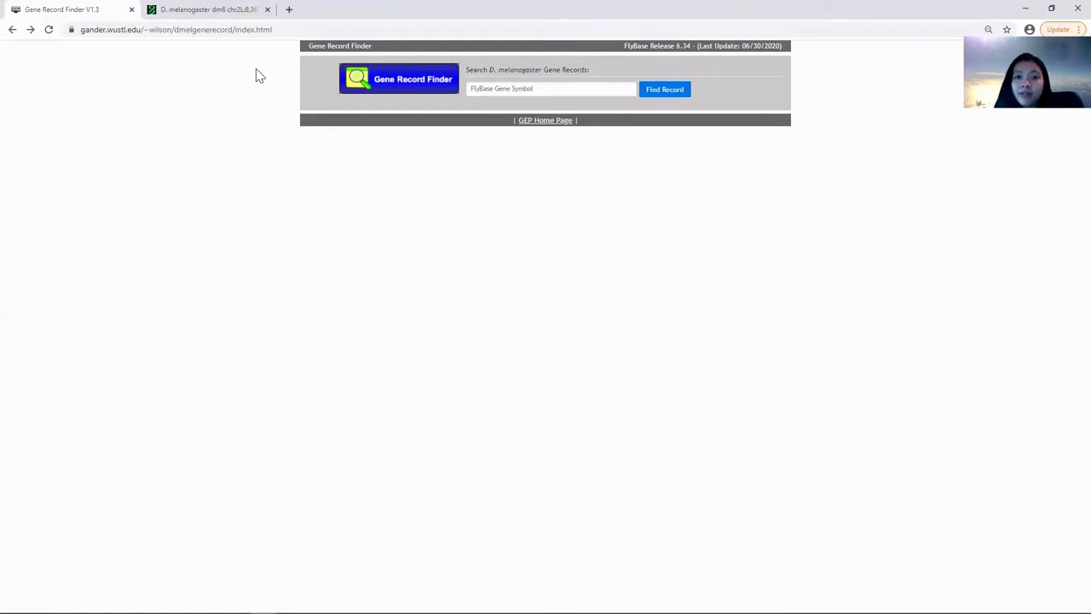
pyautogui.click(238, 11)
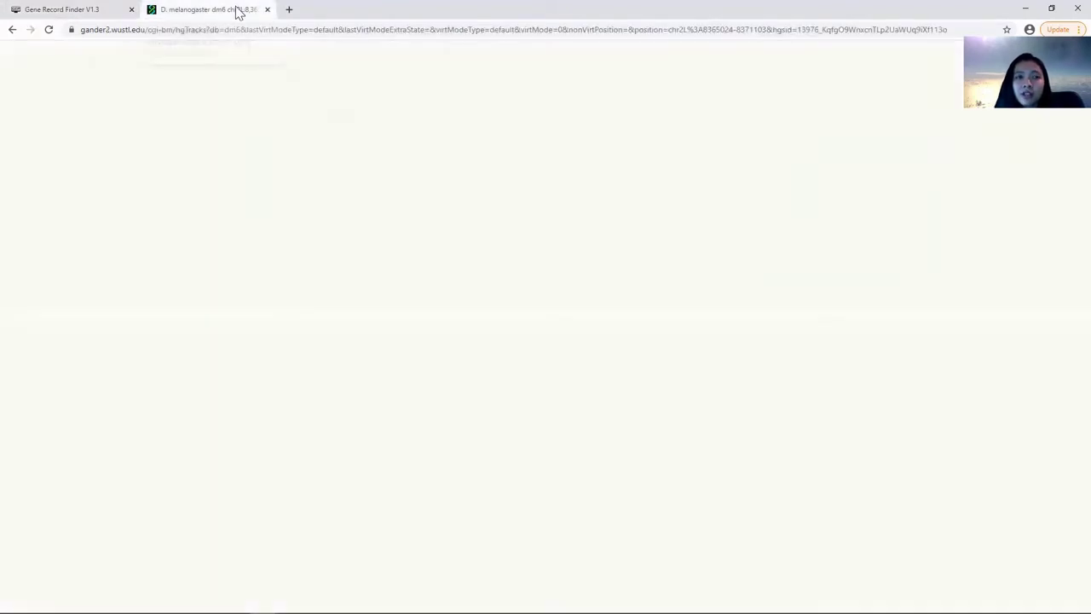
pyautogui.moveTo(58, 52)
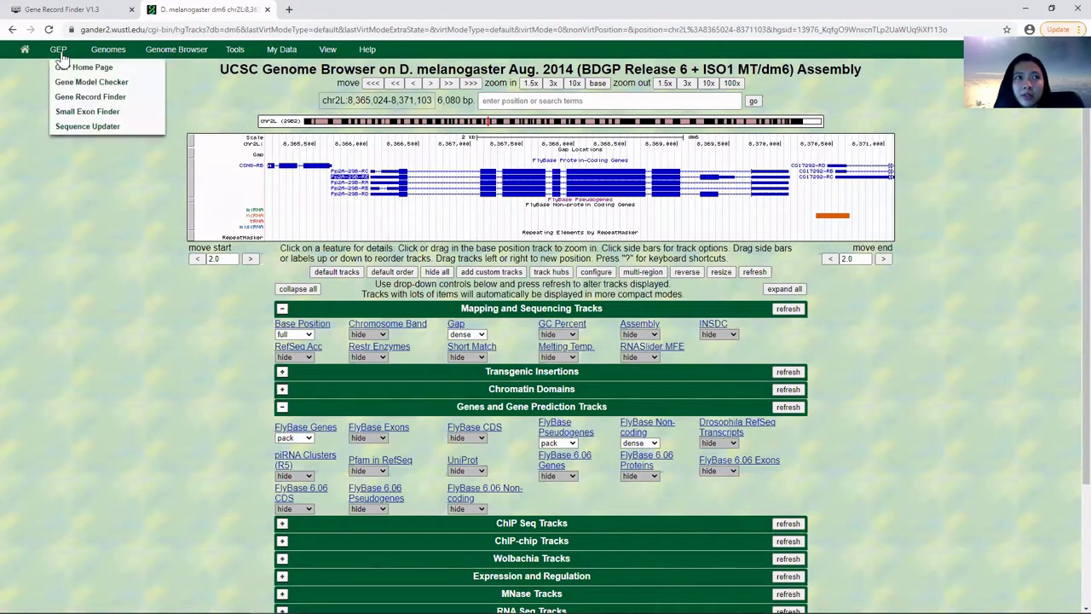
pyautogui.click(63, 99)
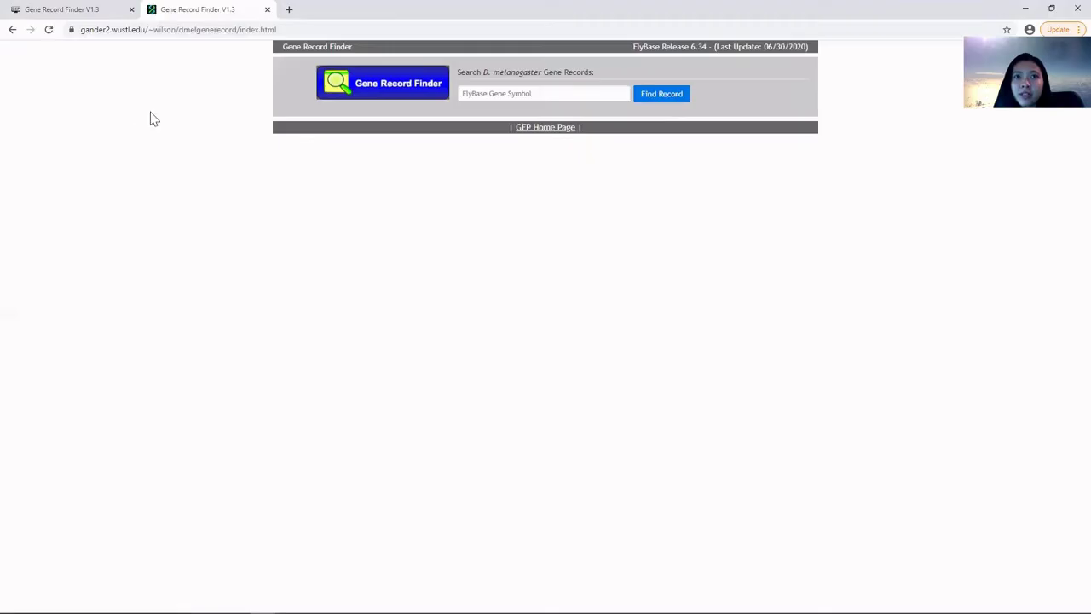
pyautogui.click(17, 11)
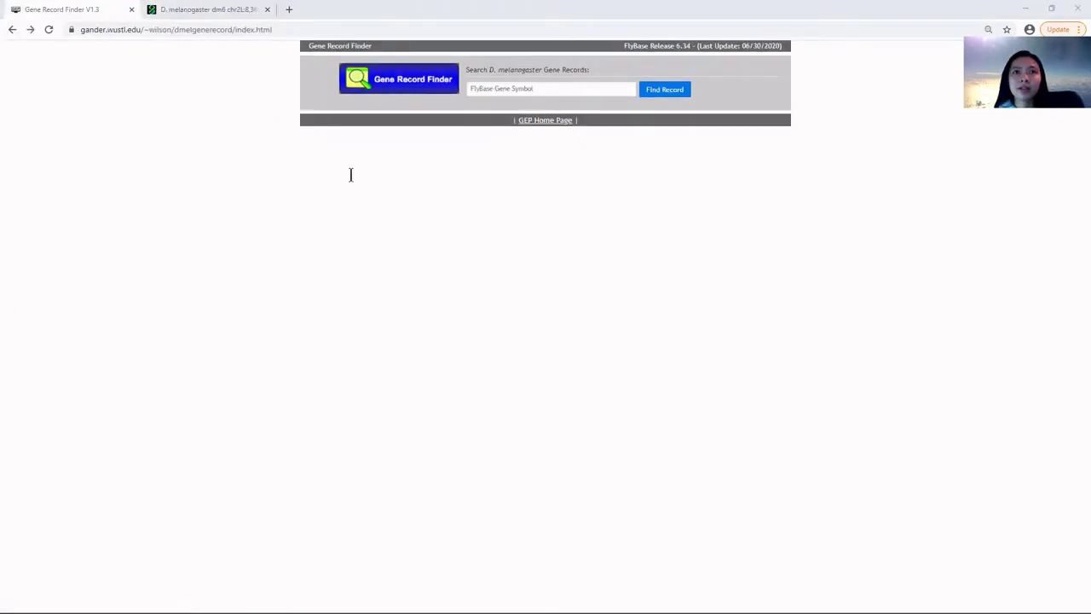
# Add a text annotation reading Pp2A-29B in the blank area below the gene search form.
pyautogui.click(403, 172)
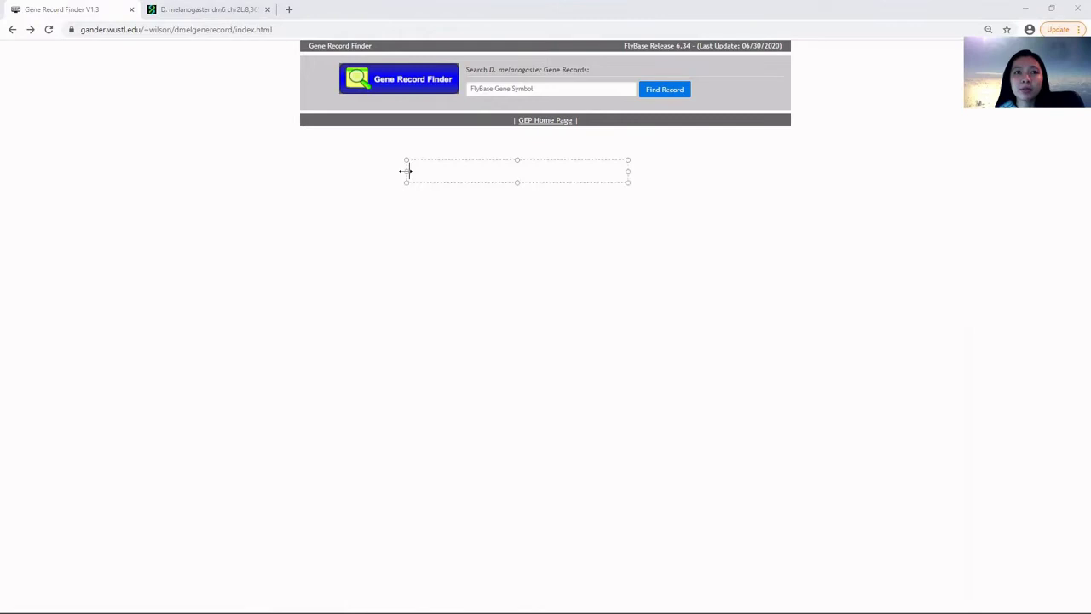
pyautogui.hotkey('ctrl', 'v')
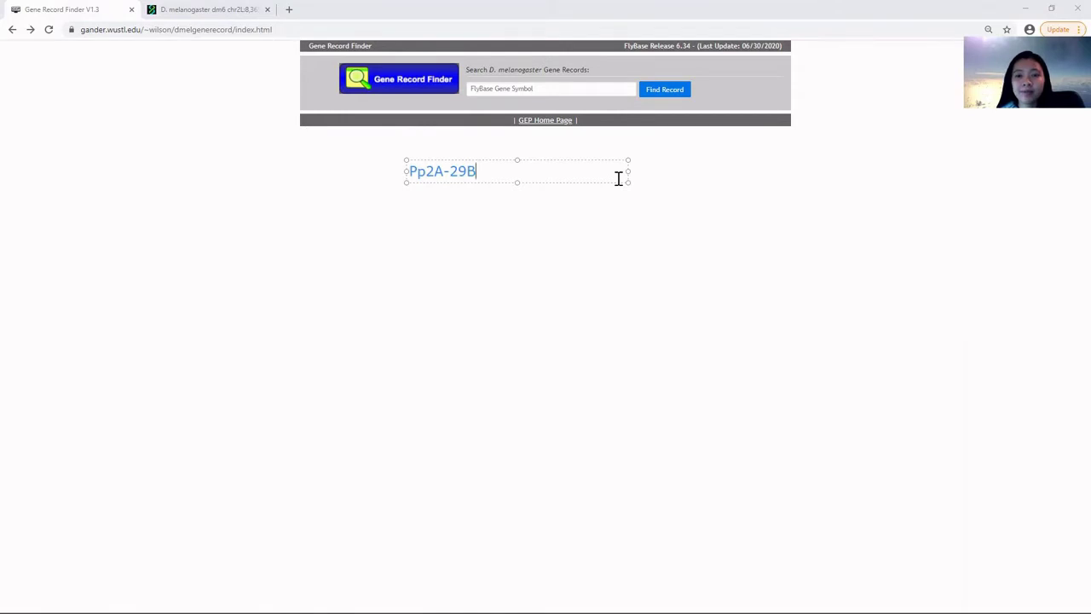
pyautogui.click(511, 89)
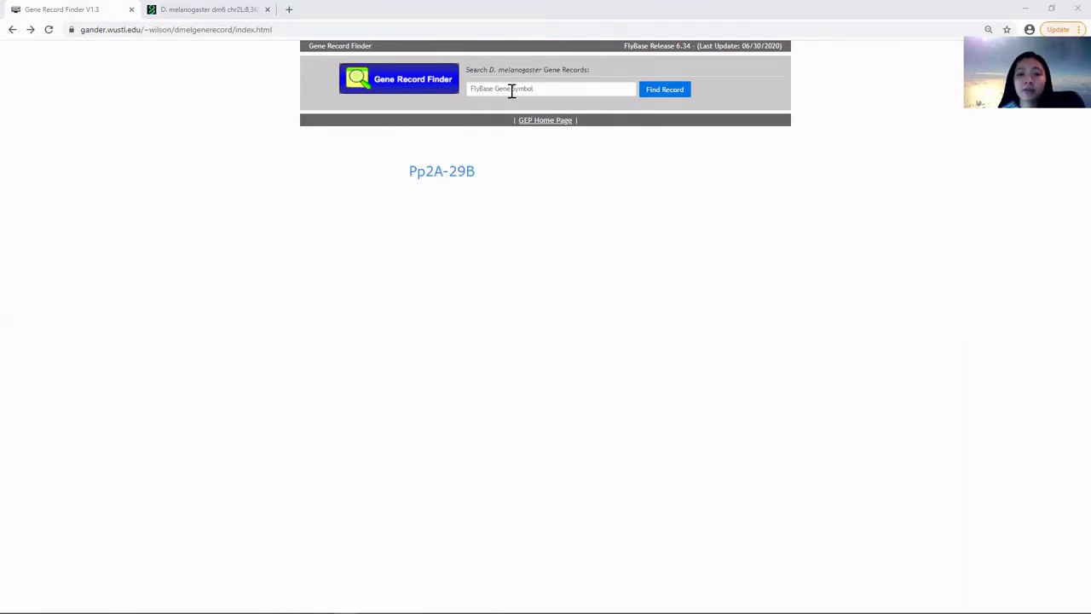
# Search the D. melanogaster gene records for Pp2A-29B, choosing the matching suggested gene symbol.
pyautogui.click(516, 91)
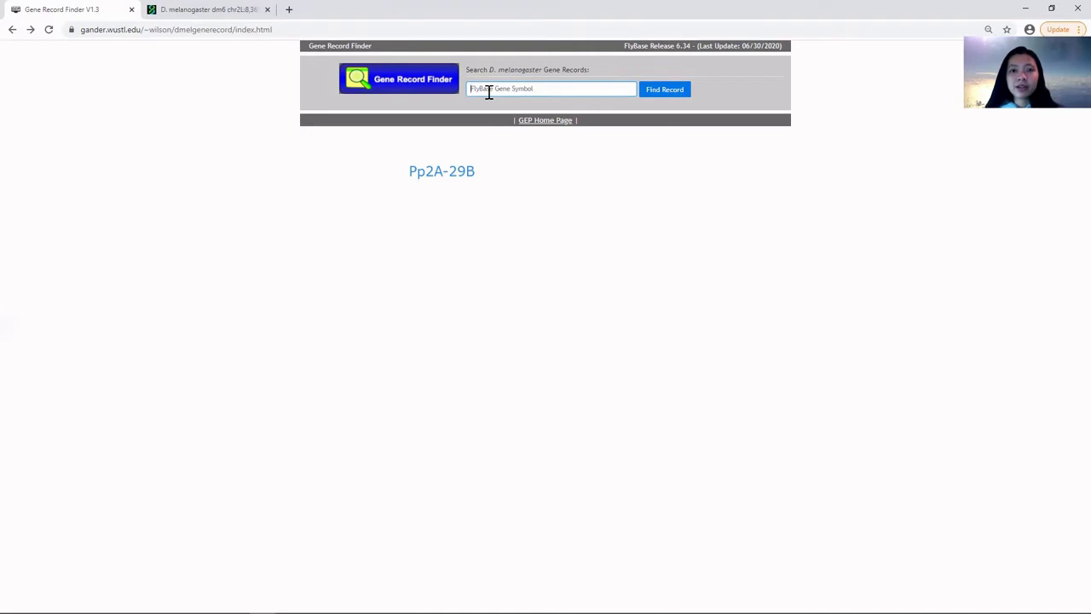
pyautogui.write('P')
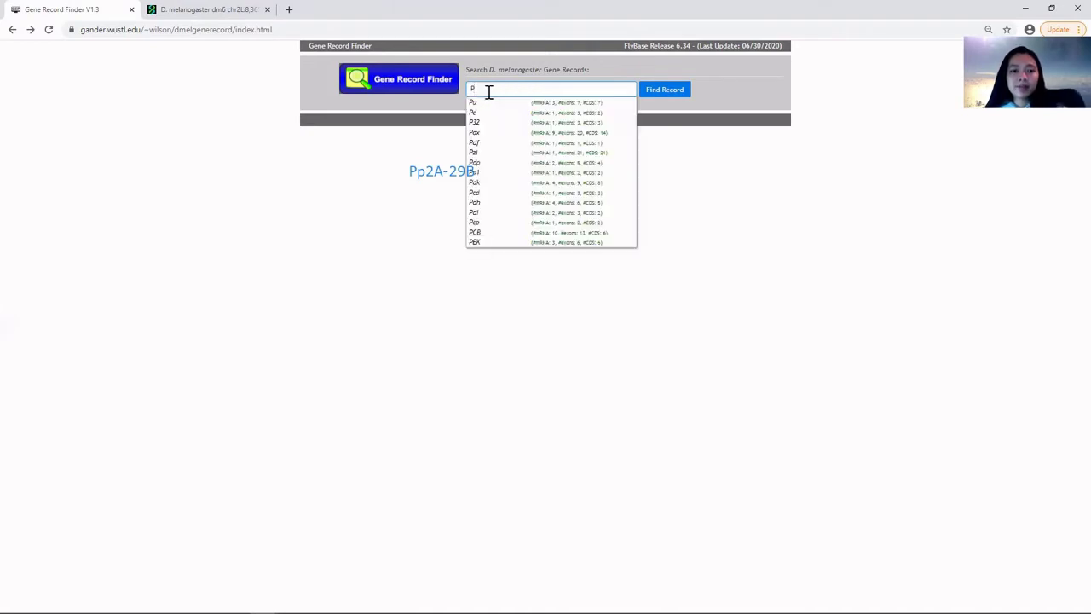
pyautogui.write('p')
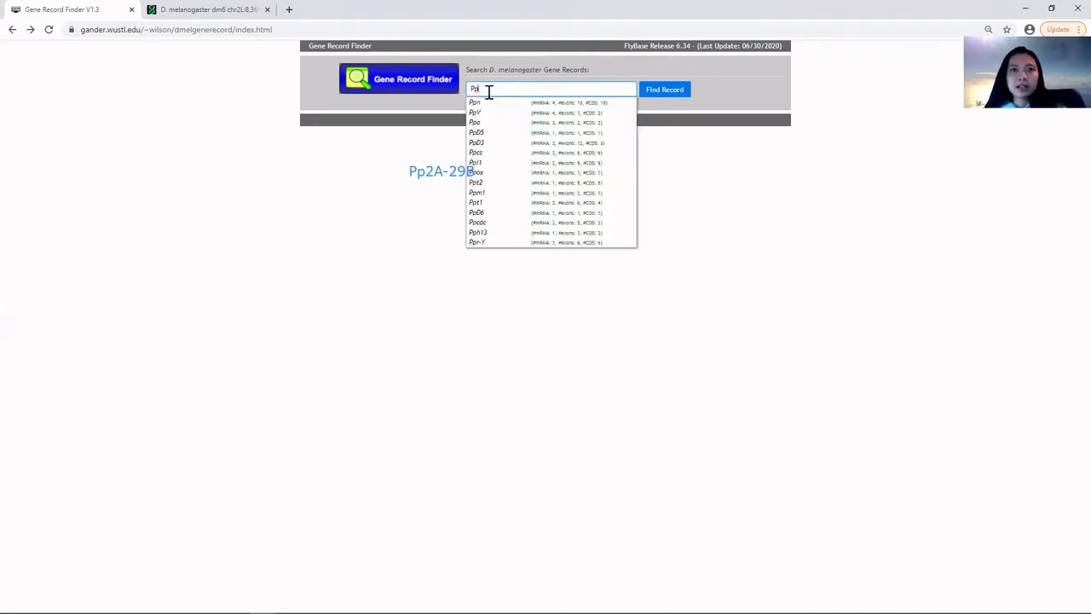
pyautogui.write('2')
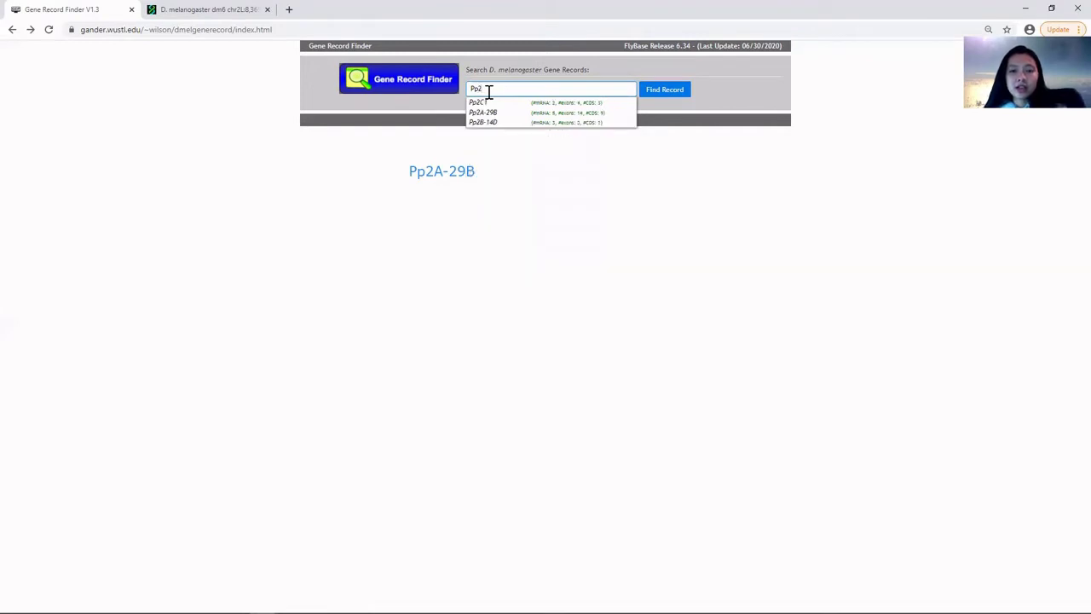
pyautogui.write('A')
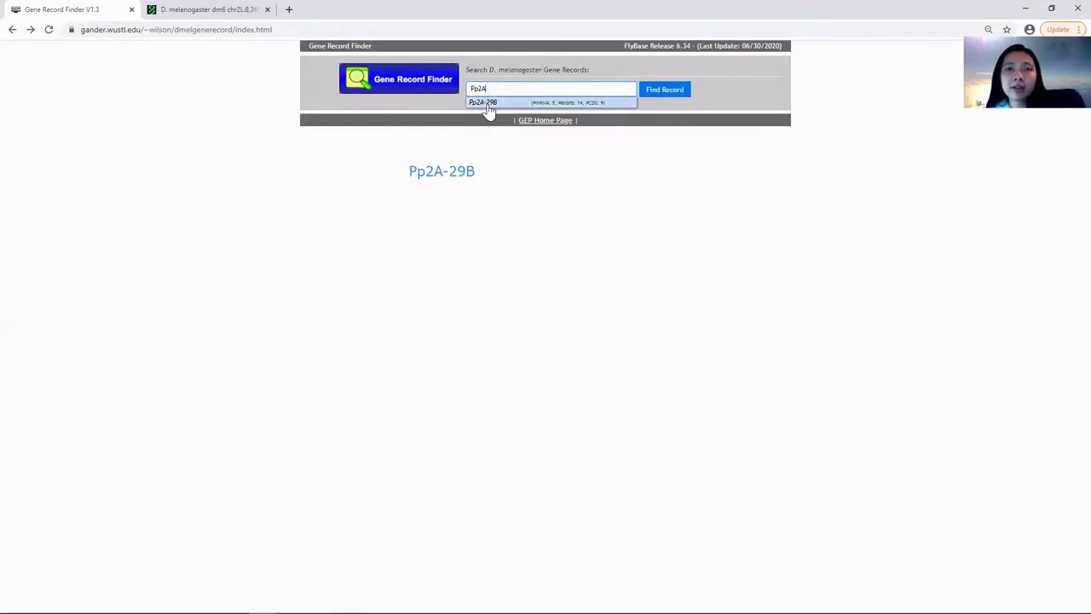
pyautogui.click(487, 104)
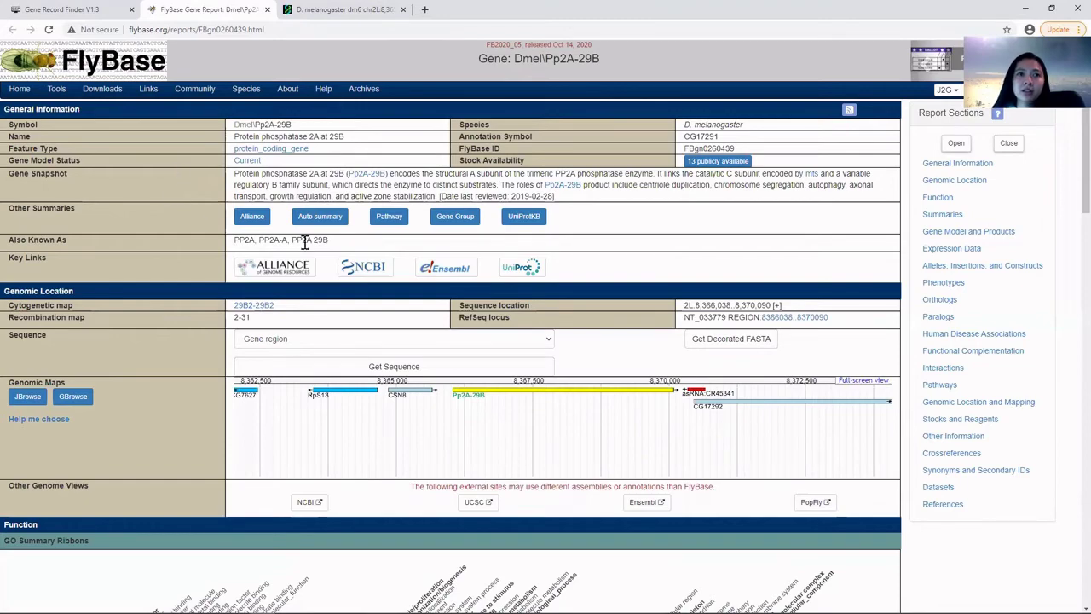
# Look through the general information and genomic location in the FlyBase report for Pp2A-29B, and return to the Gene Record Finder.
pyautogui.scroll(-2, 369, 214)
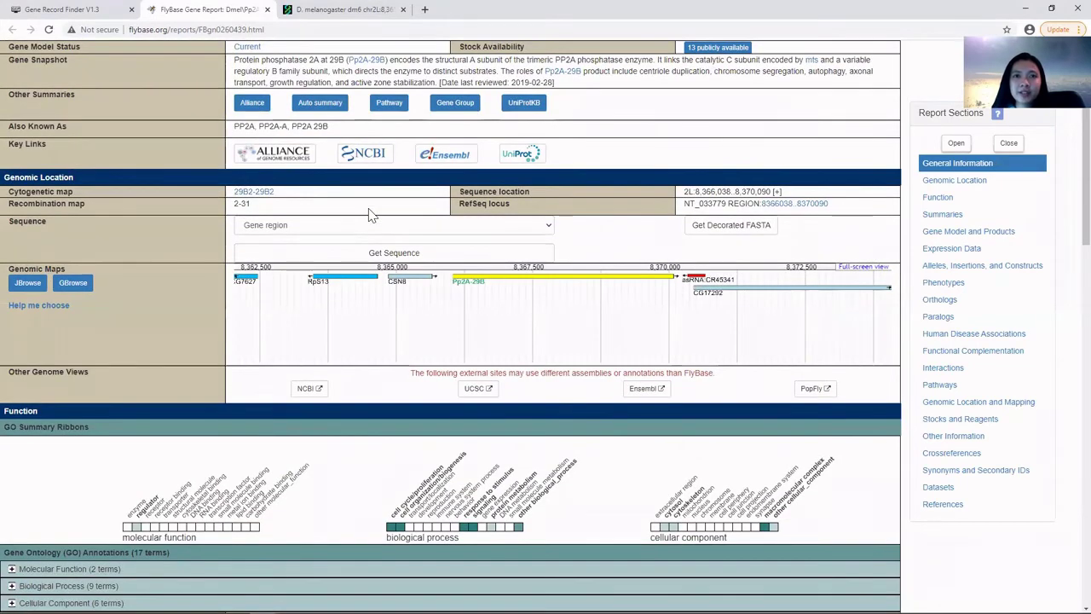
pyautogui.scroll(2, 369, 215)
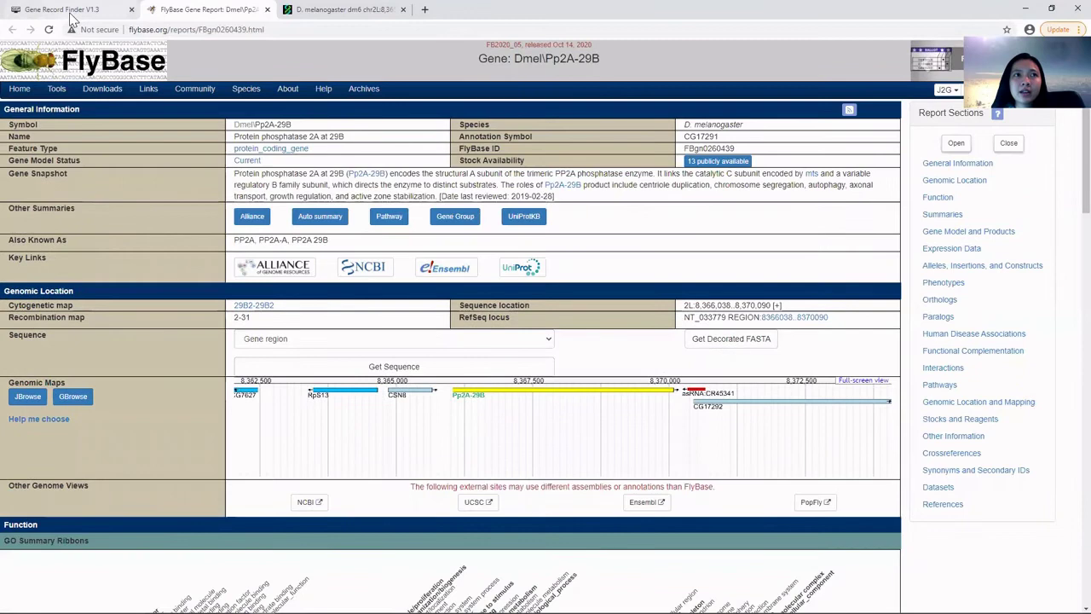
pyautogui.click(72, 16)
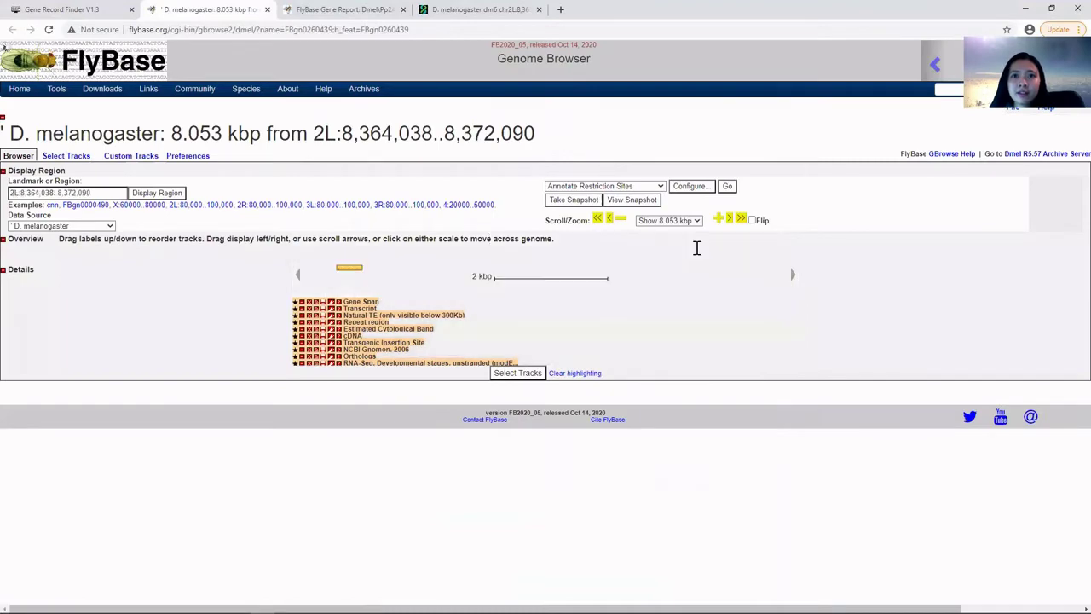
# Examine the gene span and transcript tracks of Pp2A-29B in FlyBase GBrowse, and return to the gene record.
pyautogui.scroll(-1, 467, 221)
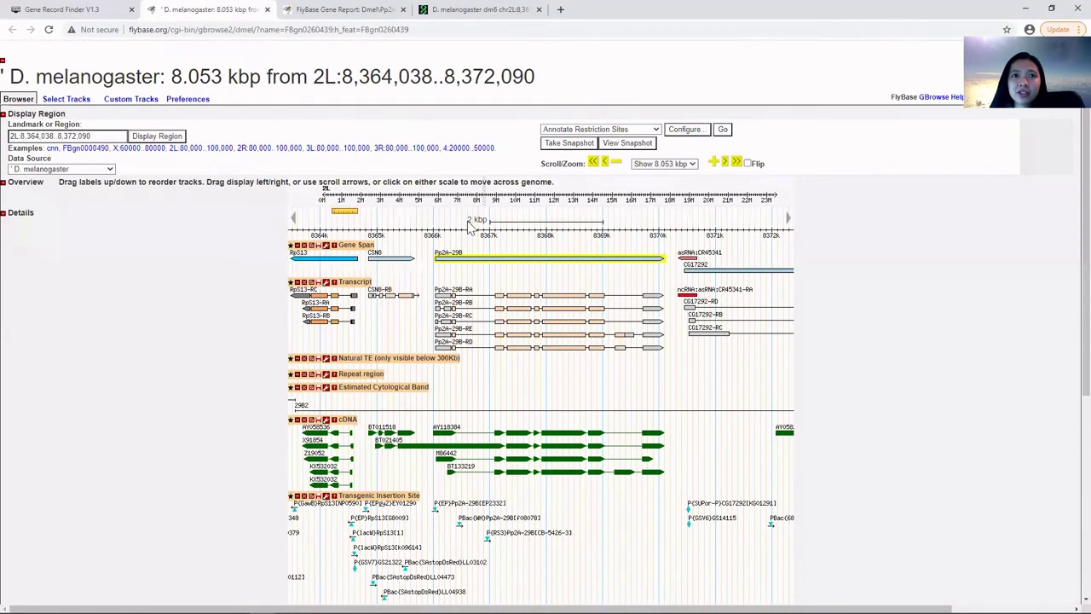
pyautogui.scroll(1, 224, 155)
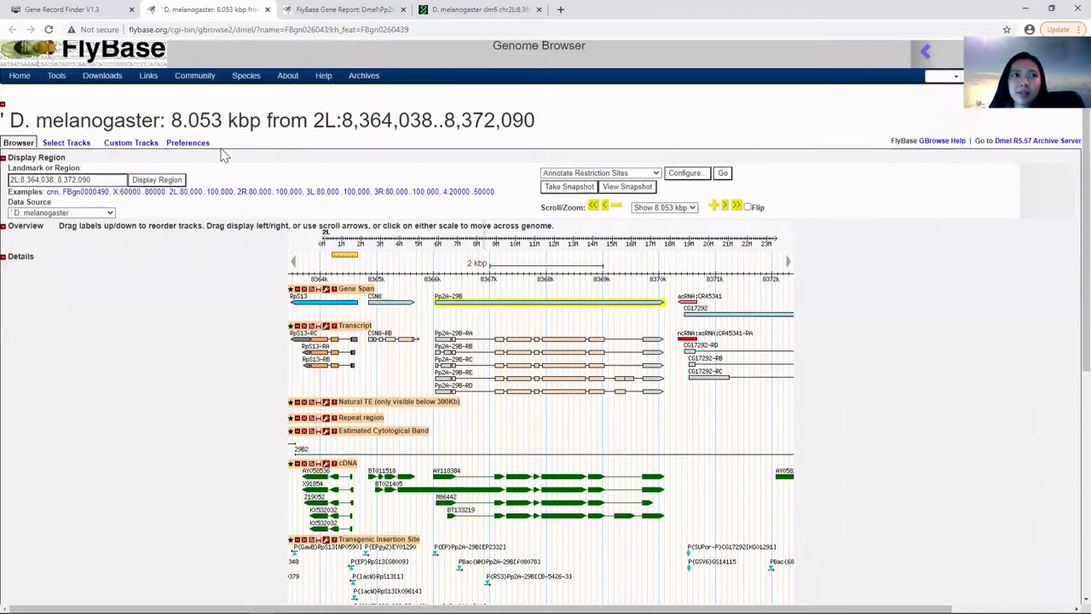
pyautogui.click(33, 10)
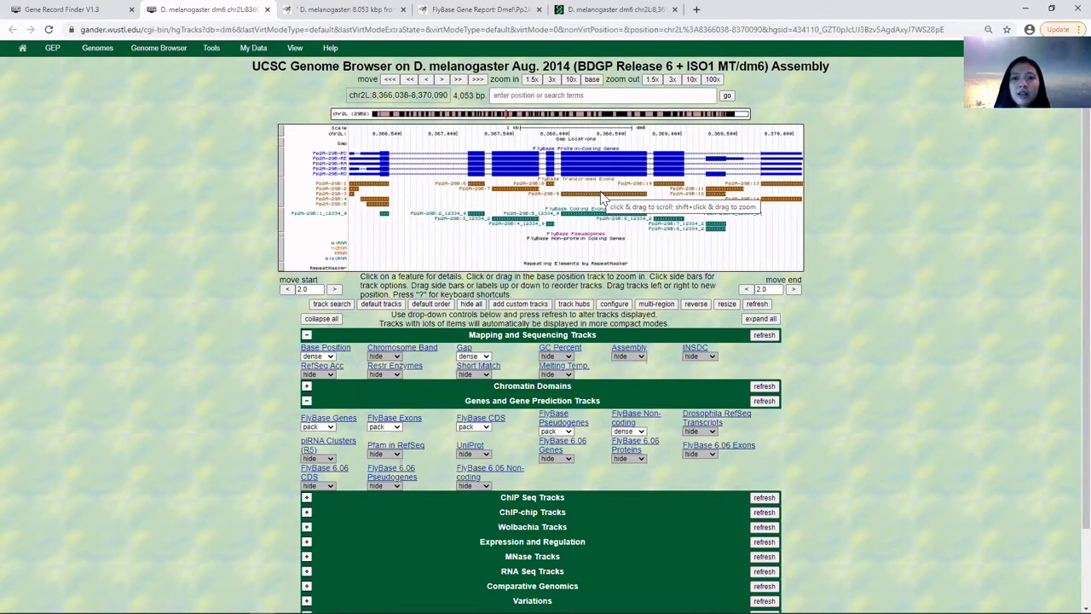
# Return from the UCSC Genome Browser to the gene record and examine the mRNA details, CDS usage map and CDS list for Pp2A-29B-PE.
pyautogui.click(84, 9)
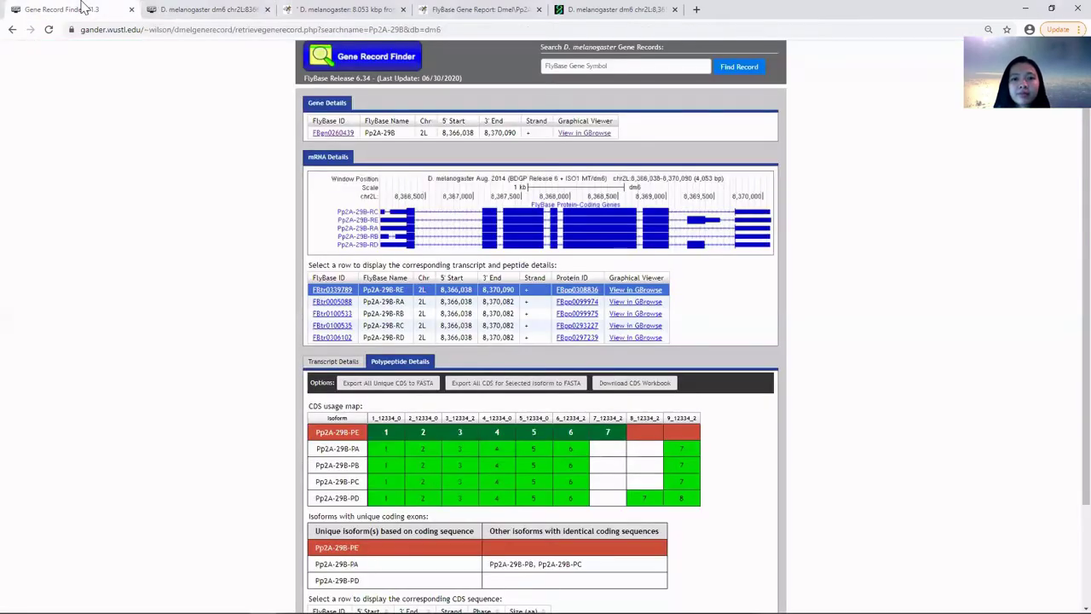
pyautogui.scroll(-1, 597, 141)
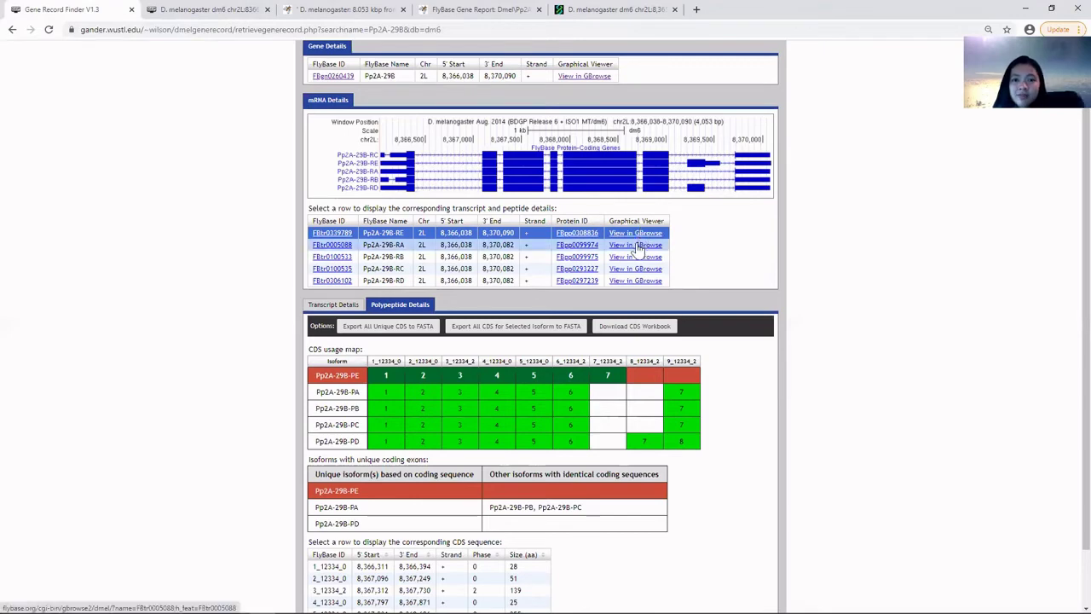
pyautogui.scroll(1, 728, 382)
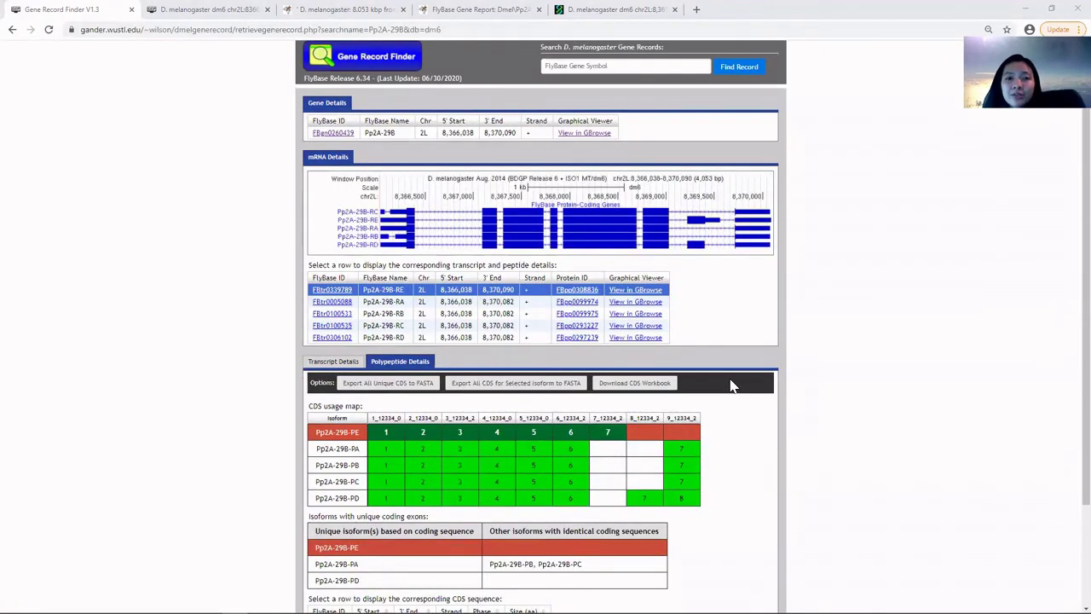
pyautogui.scroll(-1, 730, 385)
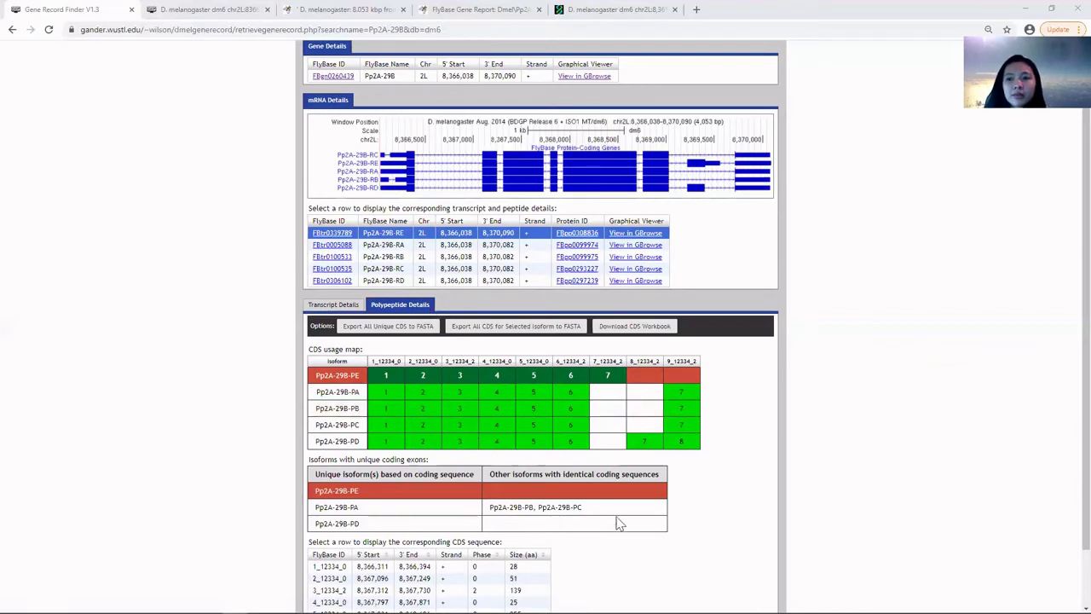
pyautogui.scroll(-1, 619, 523)
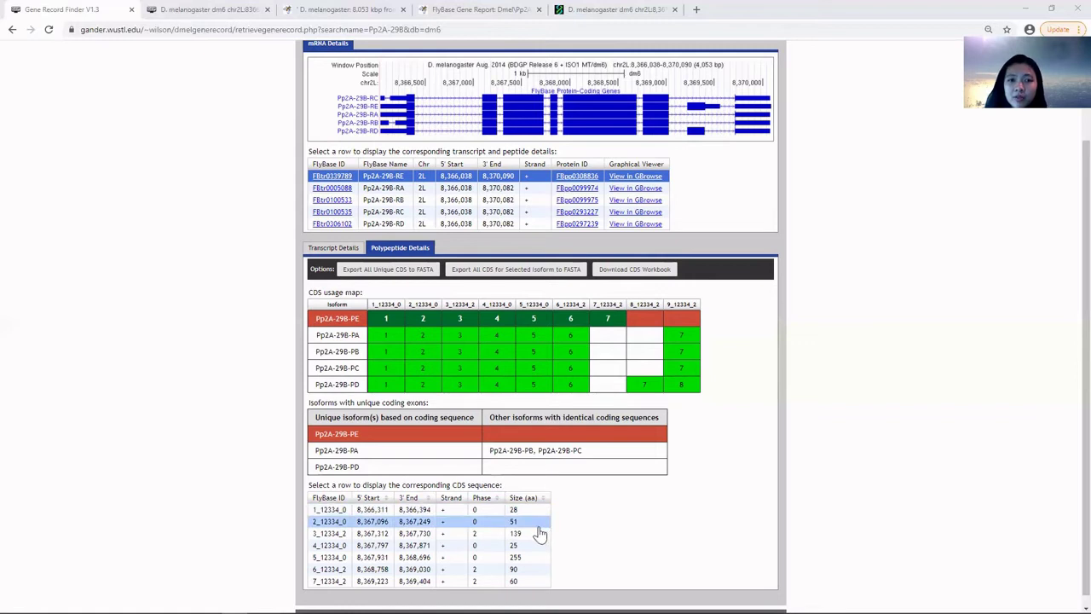
# Select isoform Pp2A-29B-PA in the CDS usage map and show its transcript details.
pyautogui.click(351, 337)
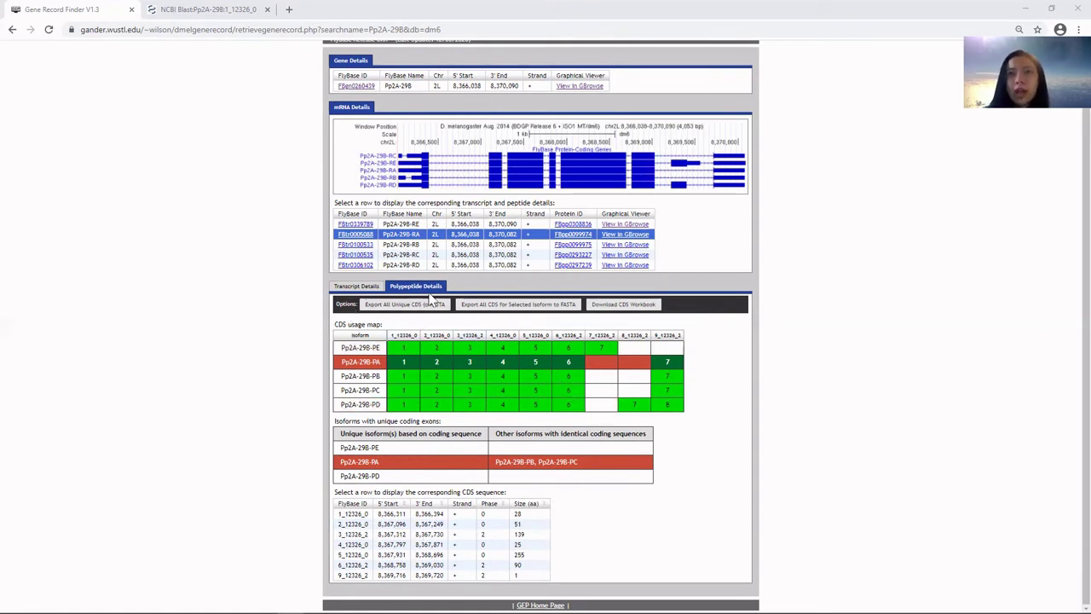
pyautogui.click(355, 288)
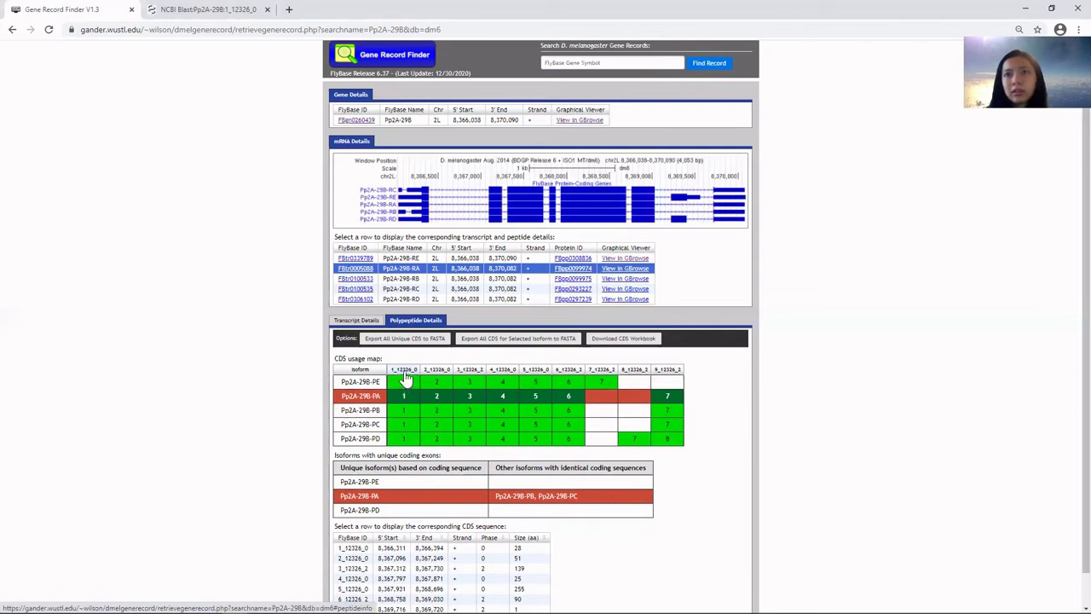
# View the sequence of coding exon 1_12326_0 and the FASTA export of all CDS for isoform Pp2A-29B-PA, closing each sequence viewer.
pyautogui.click(406, 379)
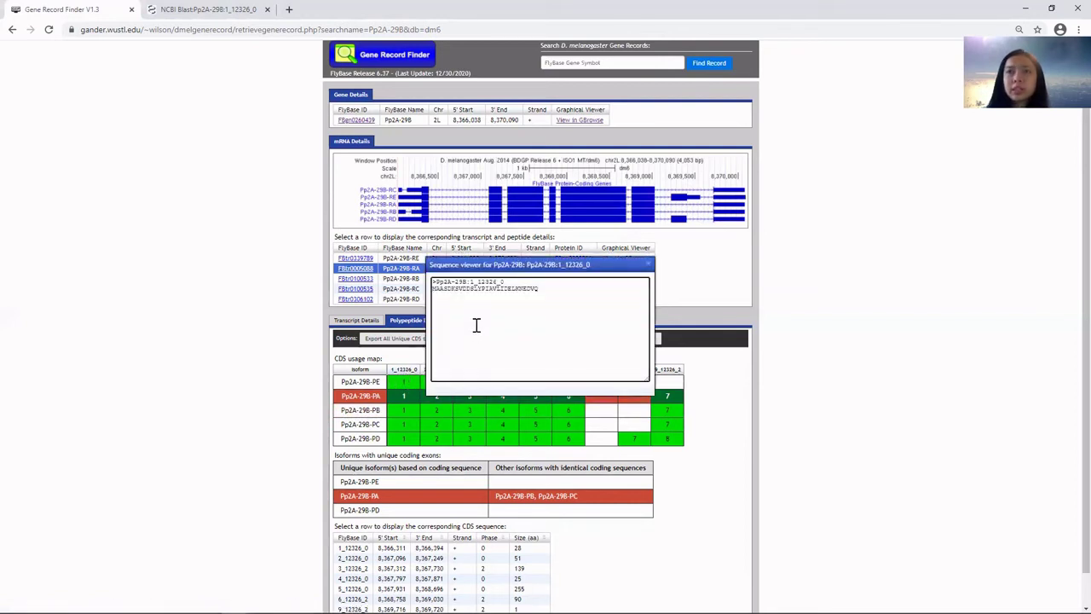
pyautogui.click(648, 264)
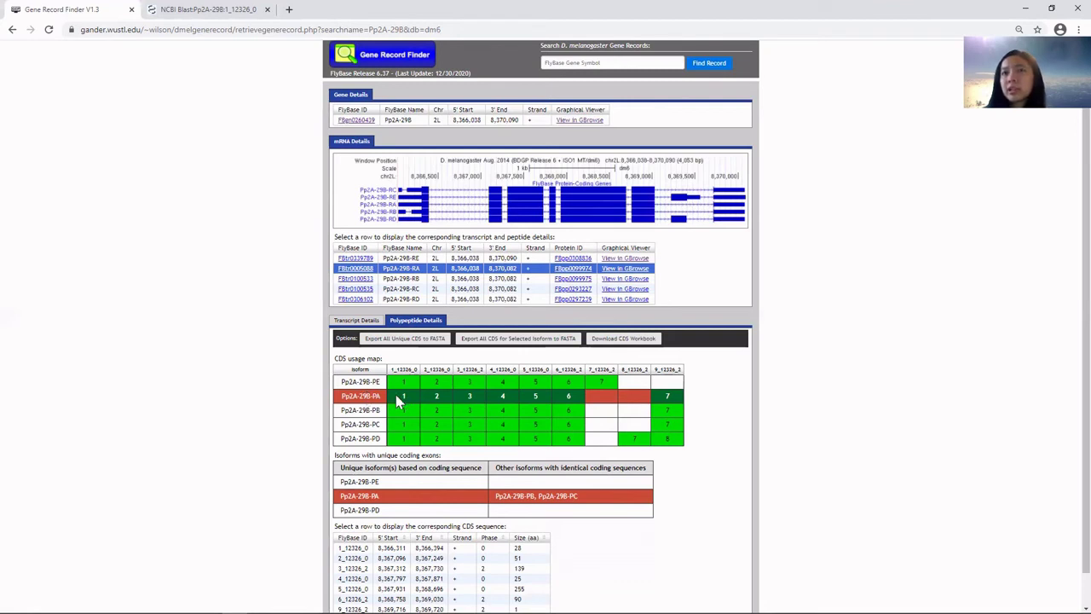
pyautogui.click(518, 341)
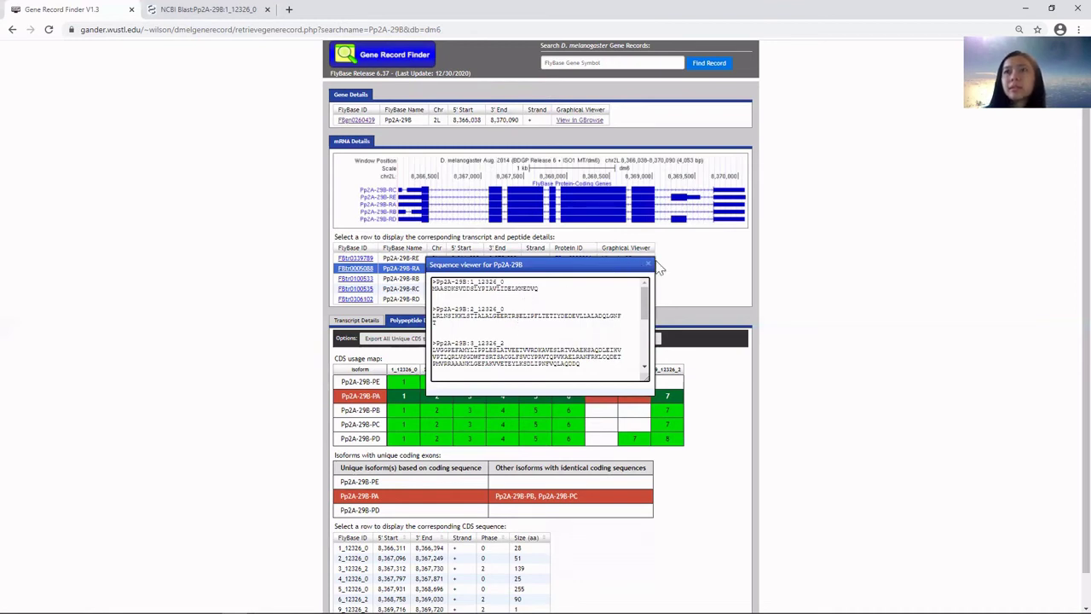
pyautogui.click(647, 267)
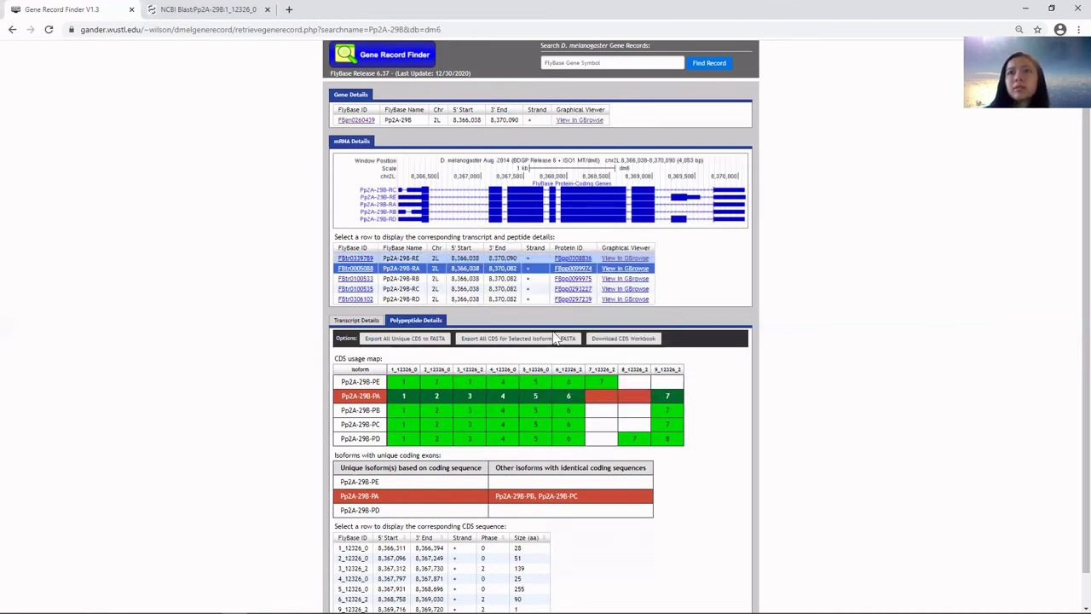
# Export all unique CDS of Pp2A-29B to FASTA and look through the listed sequences.
pyautogui.click(400, 343)
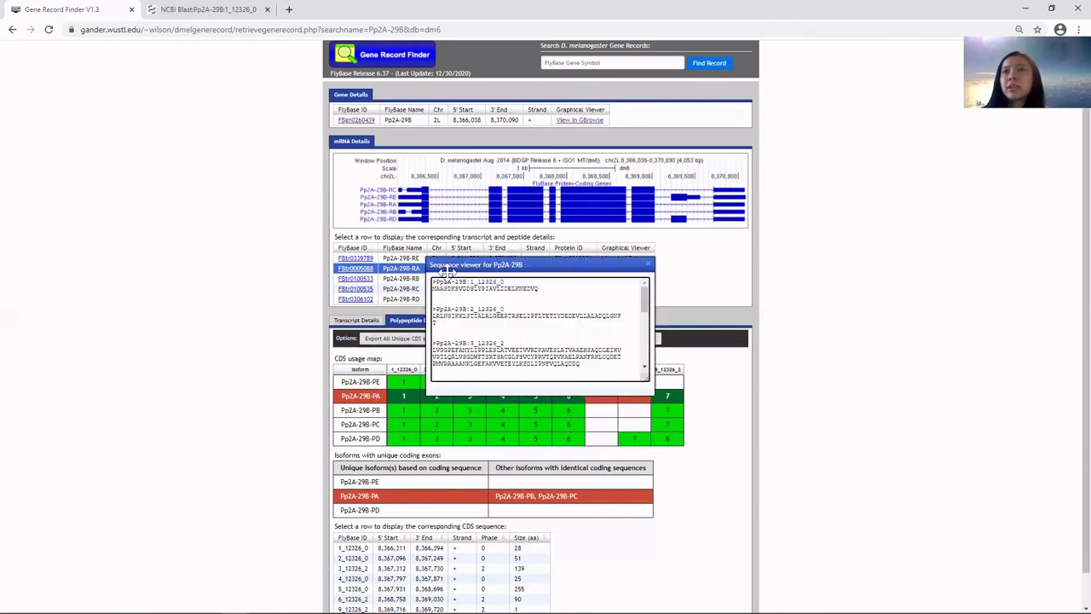
pyautogui.scroll(-4, 511, 317)
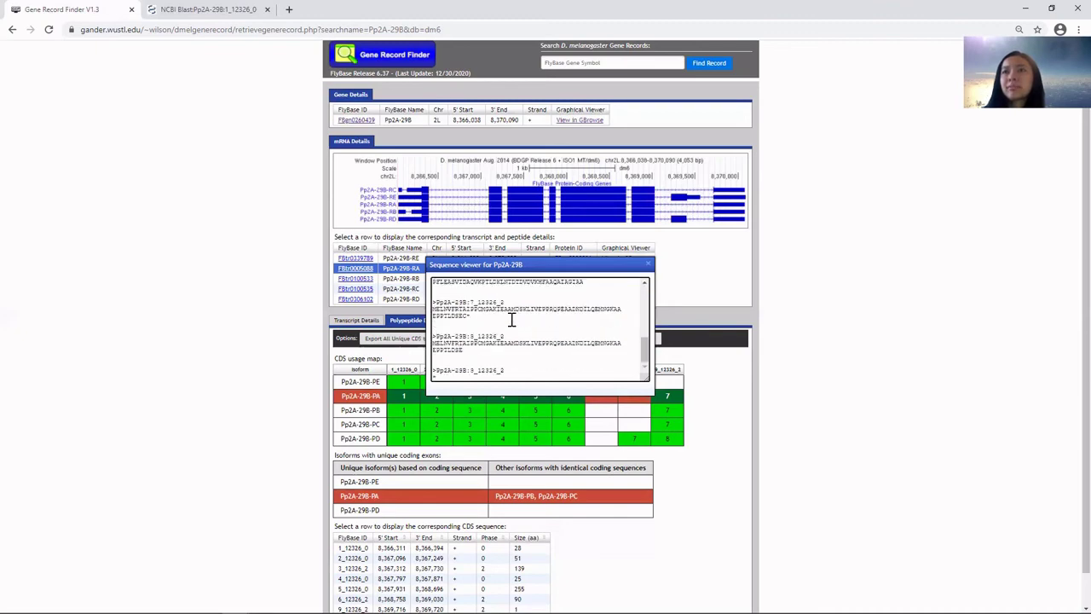
pyautogui.scroll(5, 512, 320)
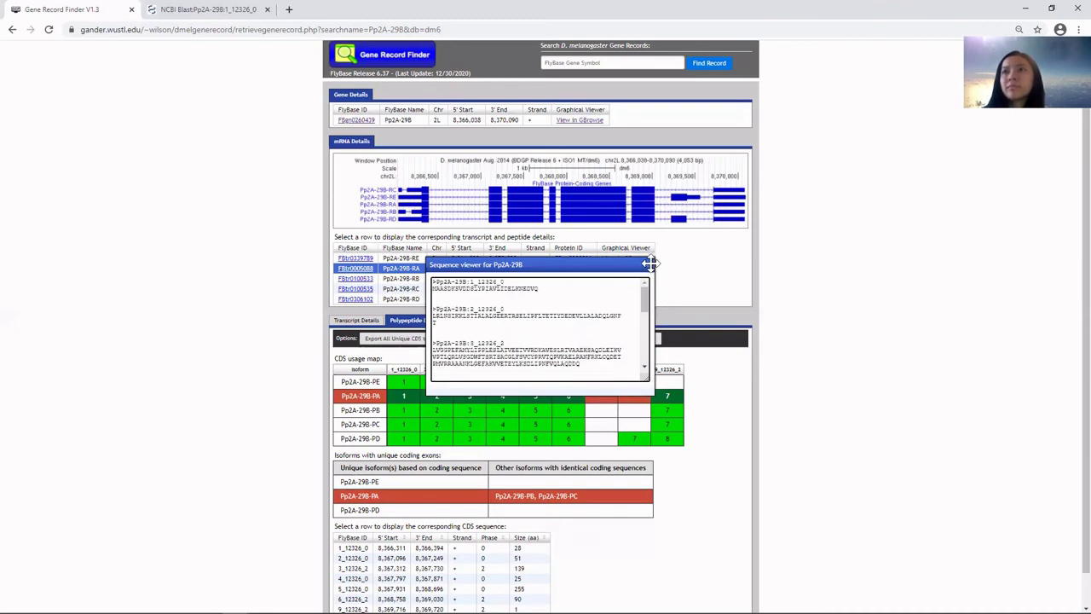
# Close the FASTA export, copy the full sequence record of coding exon 1_12326_0, and switch to the NCBI BLAST page.
pyautogui.click(650, 264)
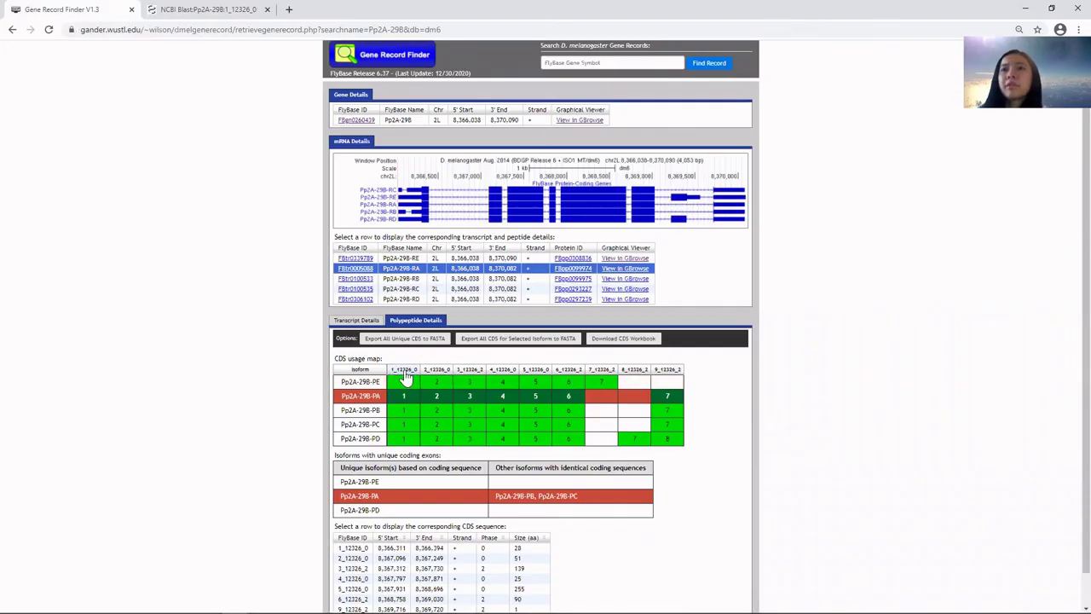
pyautogui.click(407, 379)
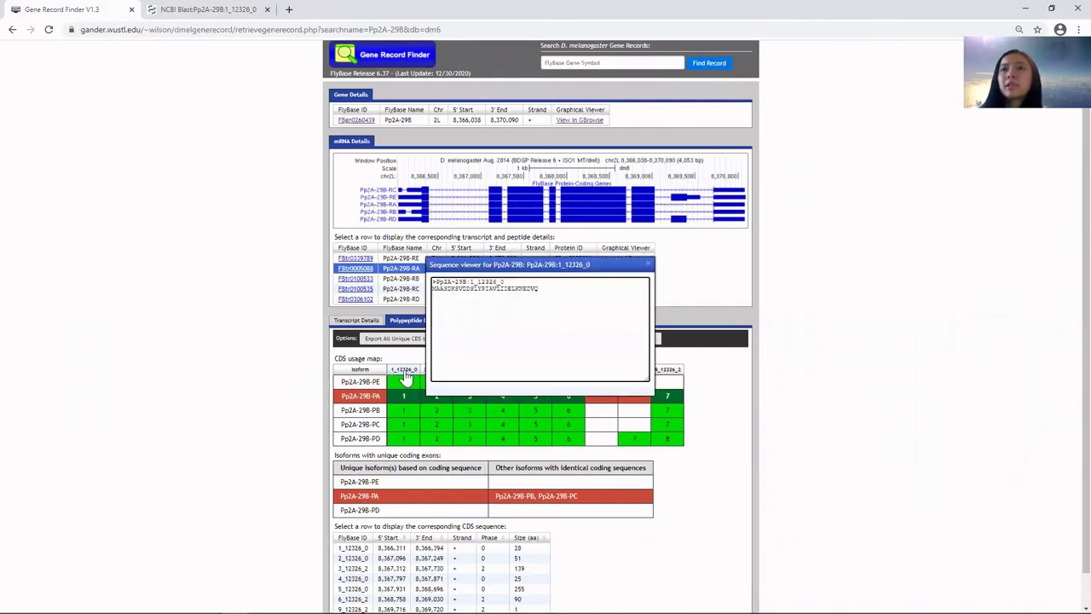
pyautogui.moveTo(560, 293); pyautogui.dragTo(426, 294)
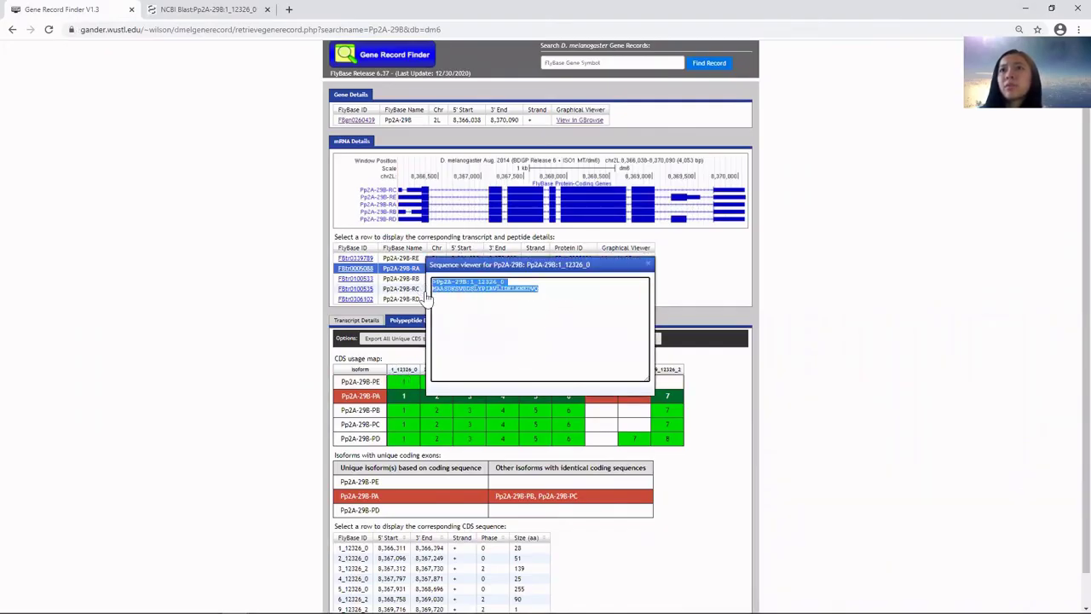
pyautogui.rightClick(456, 284)
pyautogui.click(483, 295)
pyautogui.click(186, 9)
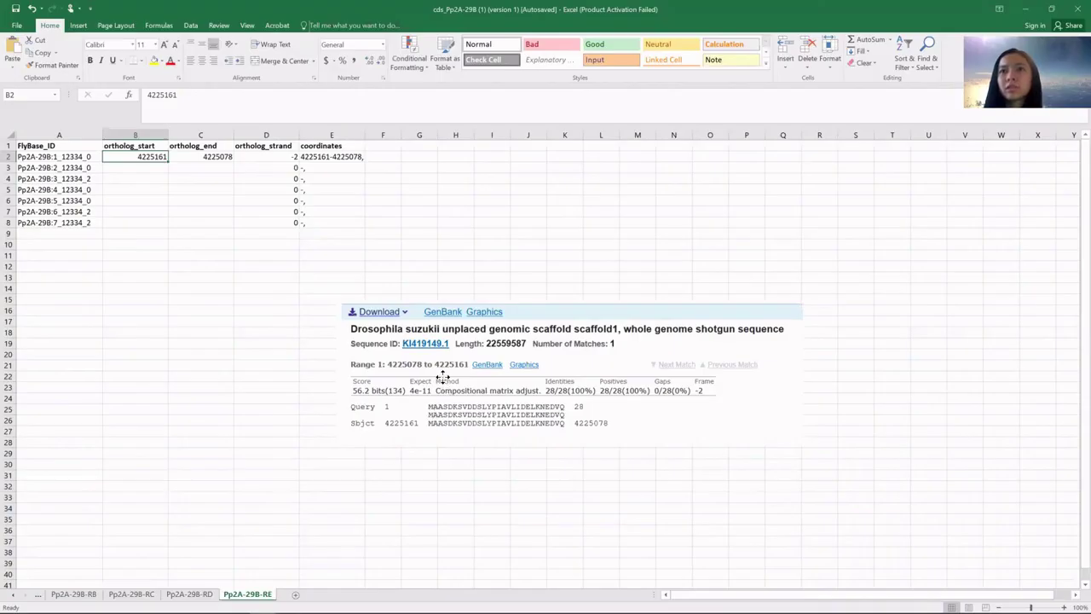
# In the cds_Pp2A-29B Excel workbook, examine the ortholog start, end, strand and coordinates formula for Pp2A-29B:1_12334_0 on the Pp2A-29B-RE sheet.
pyautogui.click(444, 382)
pyautogui.click(146, 156)
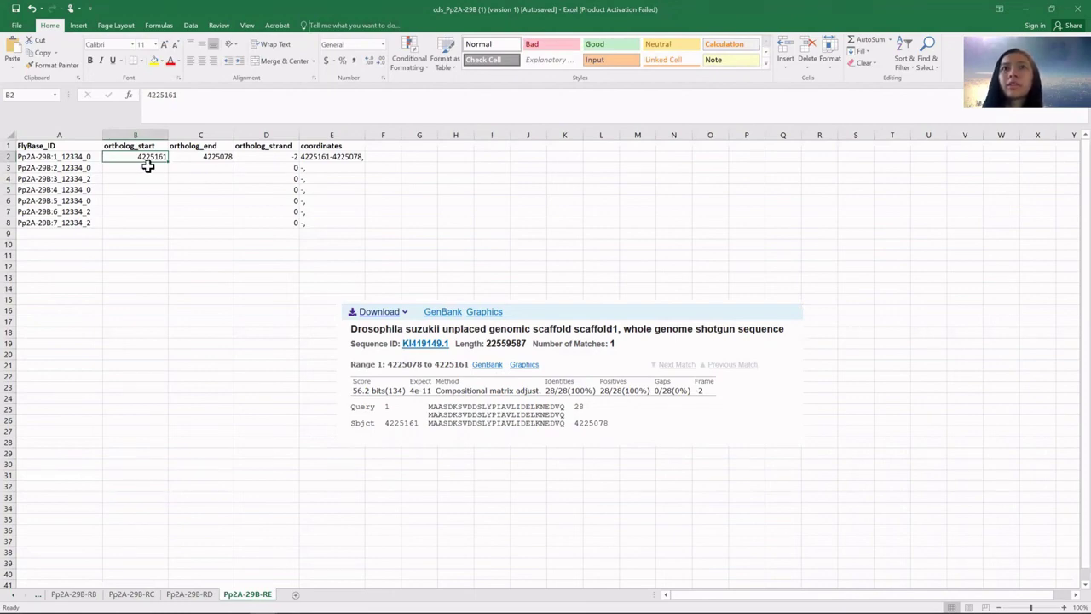
pyautogui.click(202, 156)
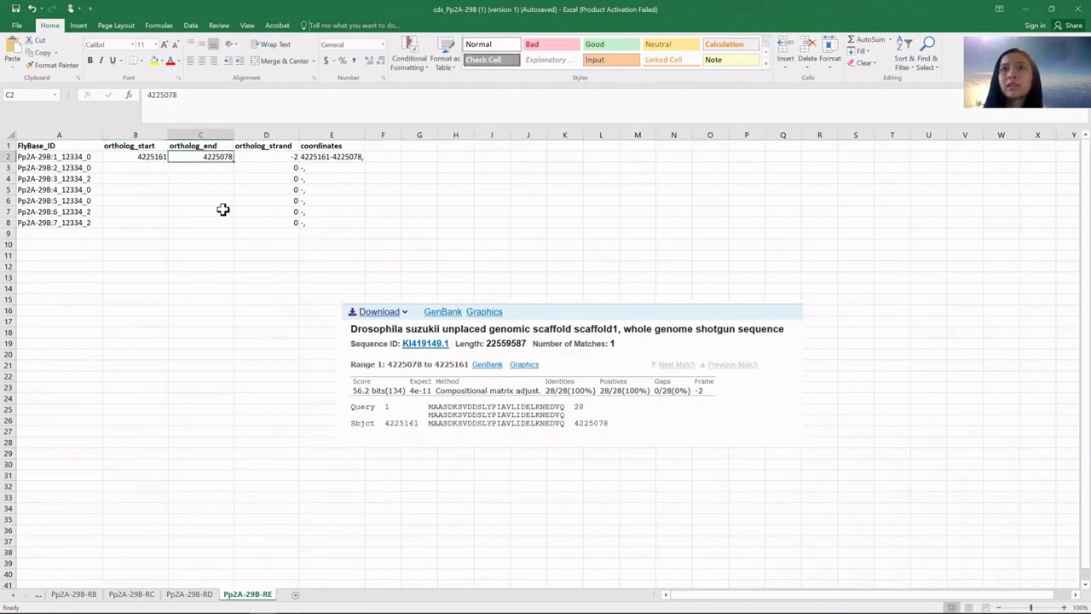
pyautogui.click(264, 157)
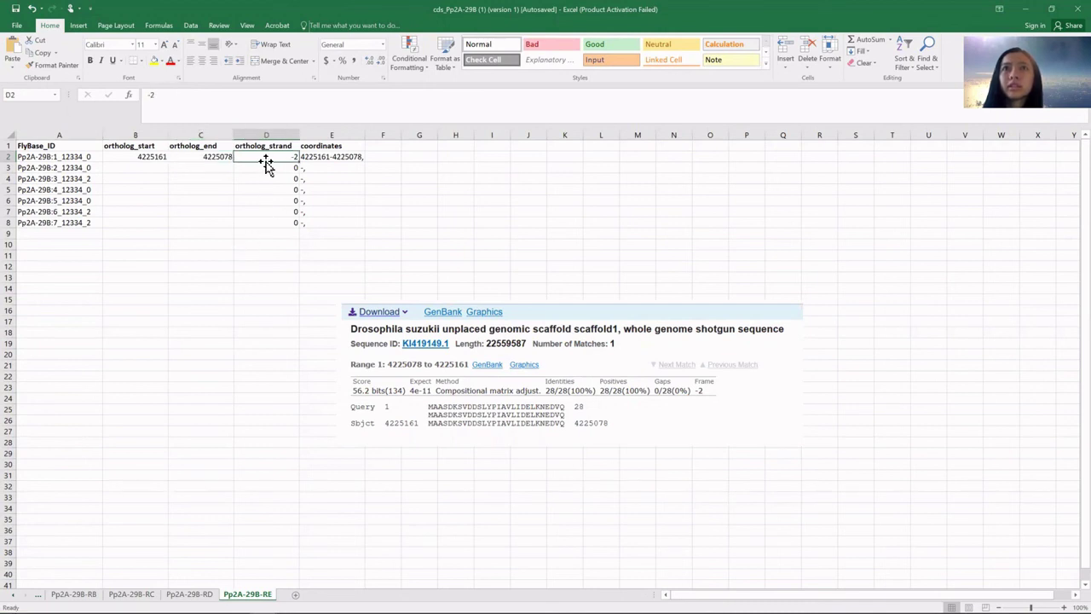
pyautogui.click(329, 157)
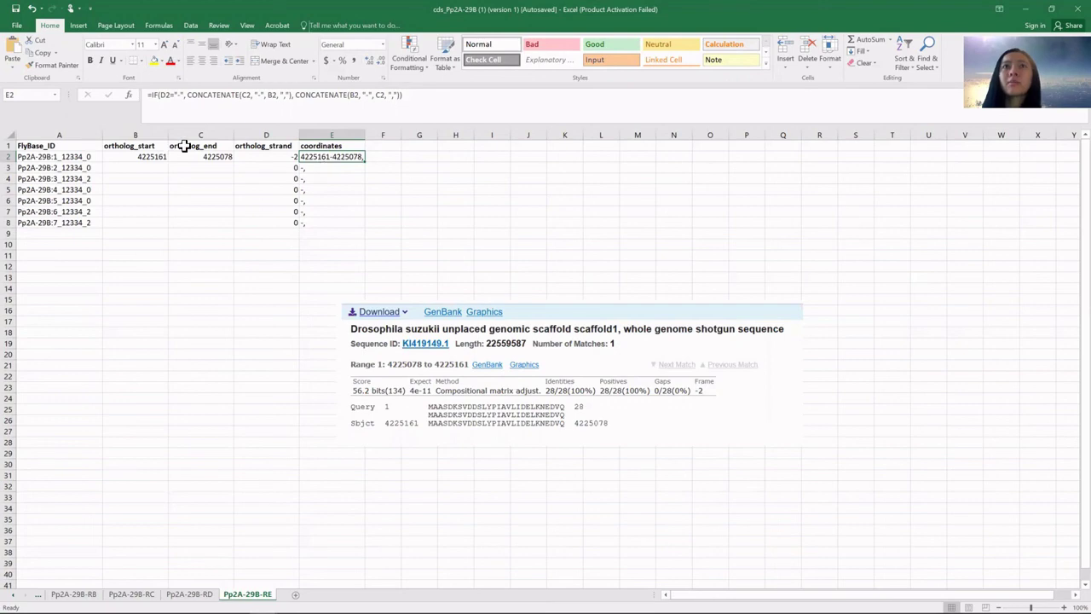
pyautogui.click(134, 130)
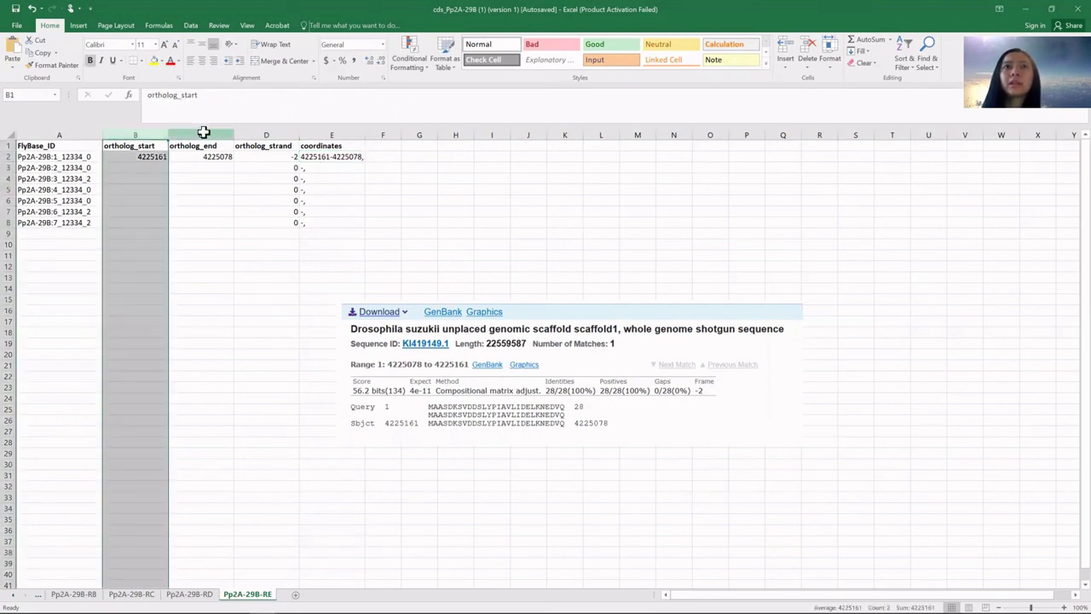
pyautogui.click(202, 135)
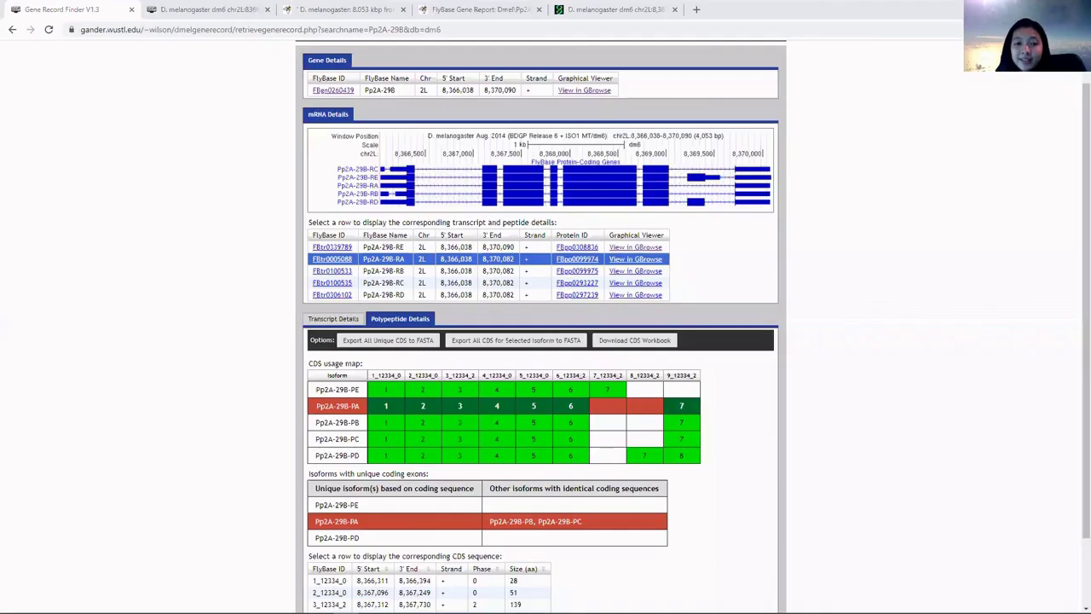